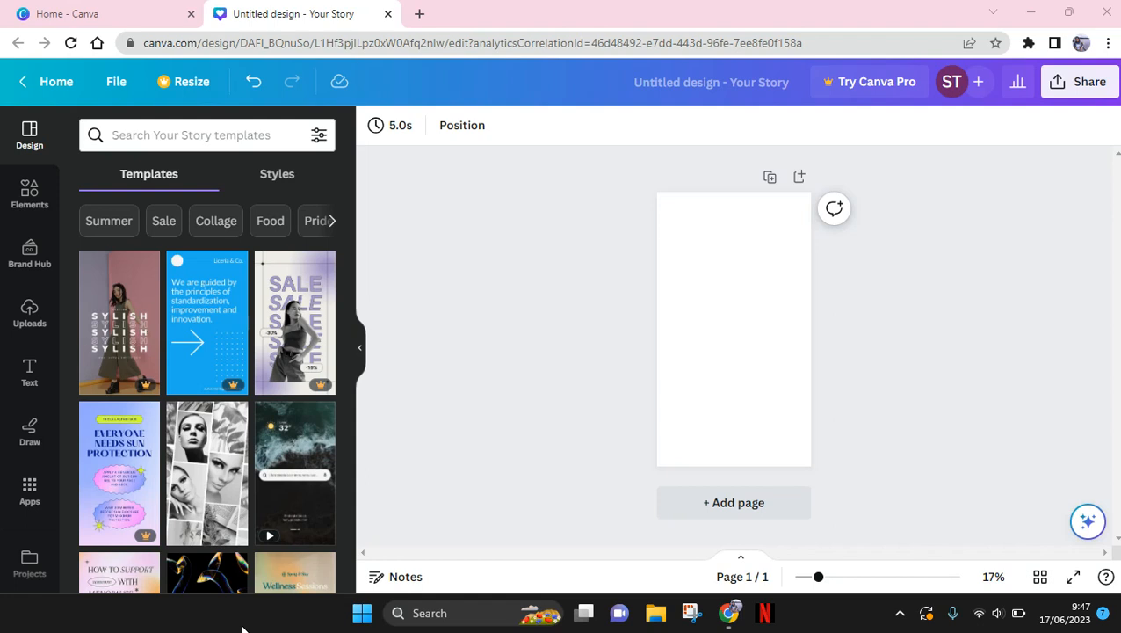
Give the story page a light grey solid background colour from the Background swatch.
left_click(669, 472)
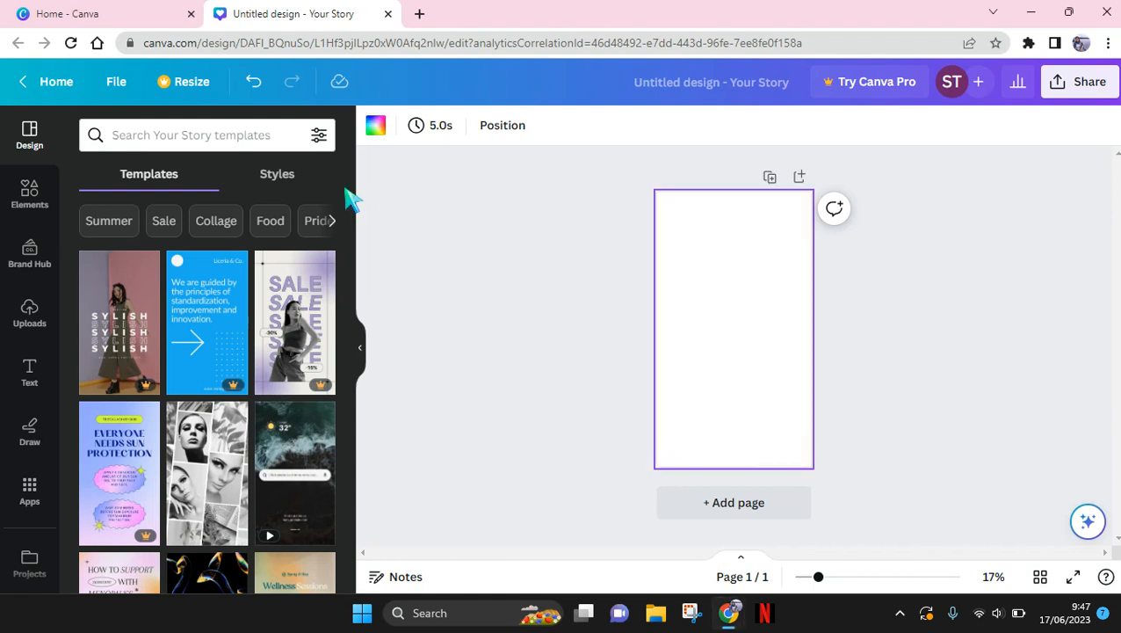
left_click(376, 125)
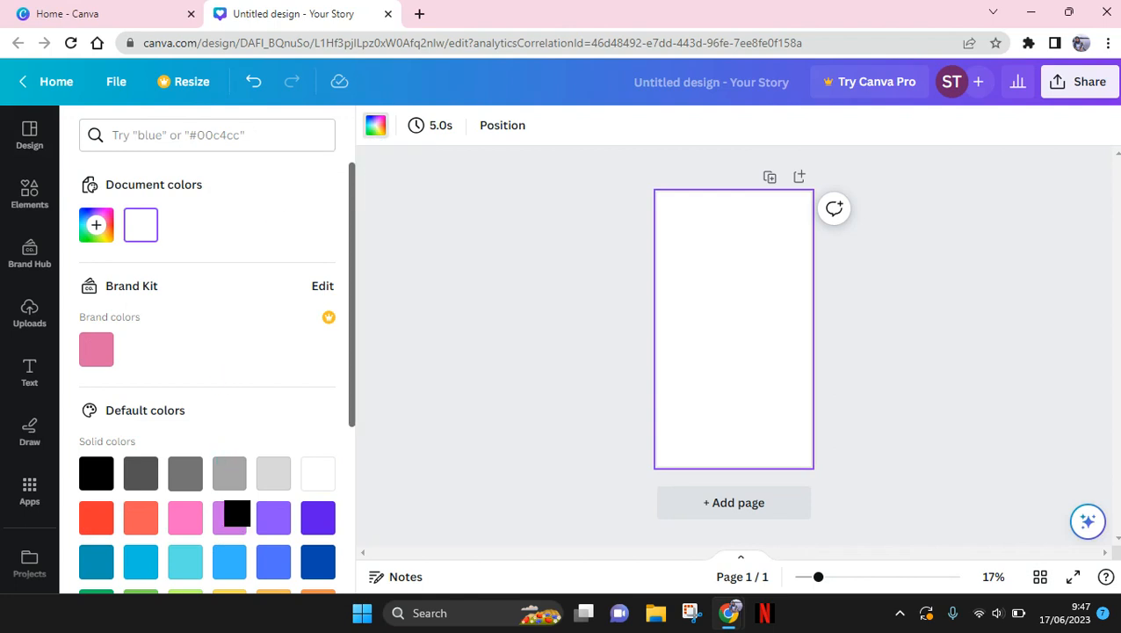
left_click(273, 473)
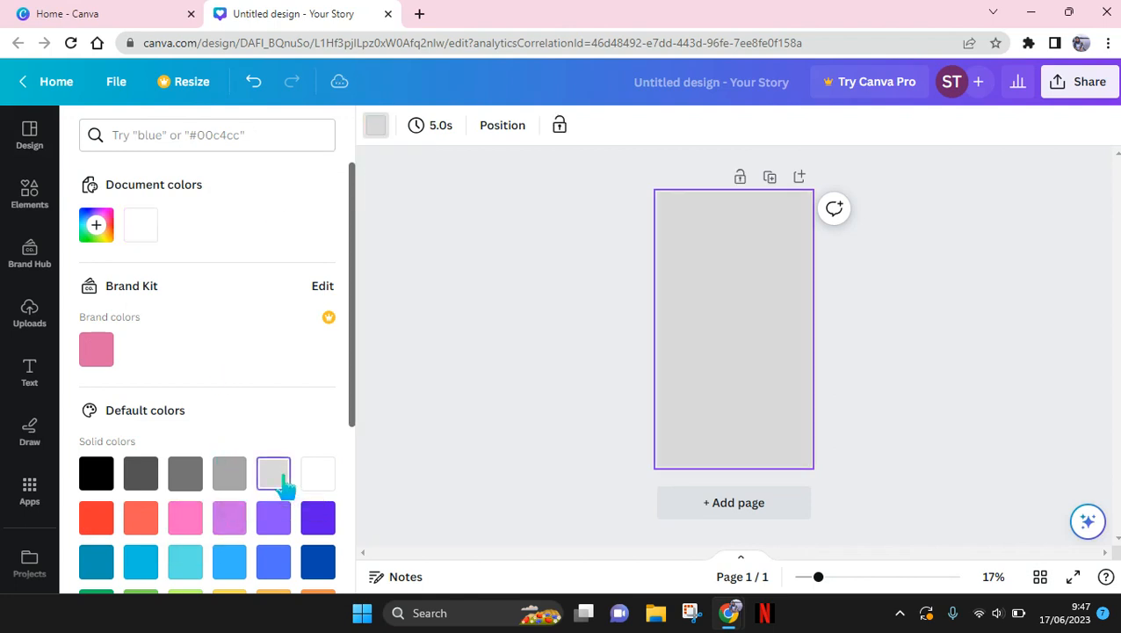
left_click(530, 308)
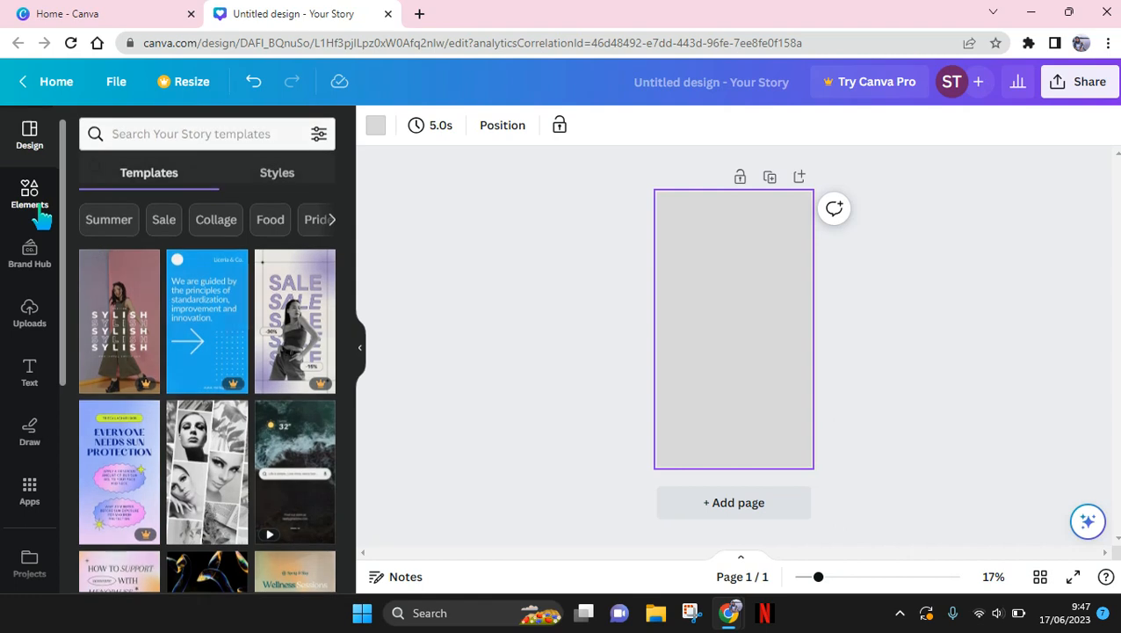
left_click(30, 195)
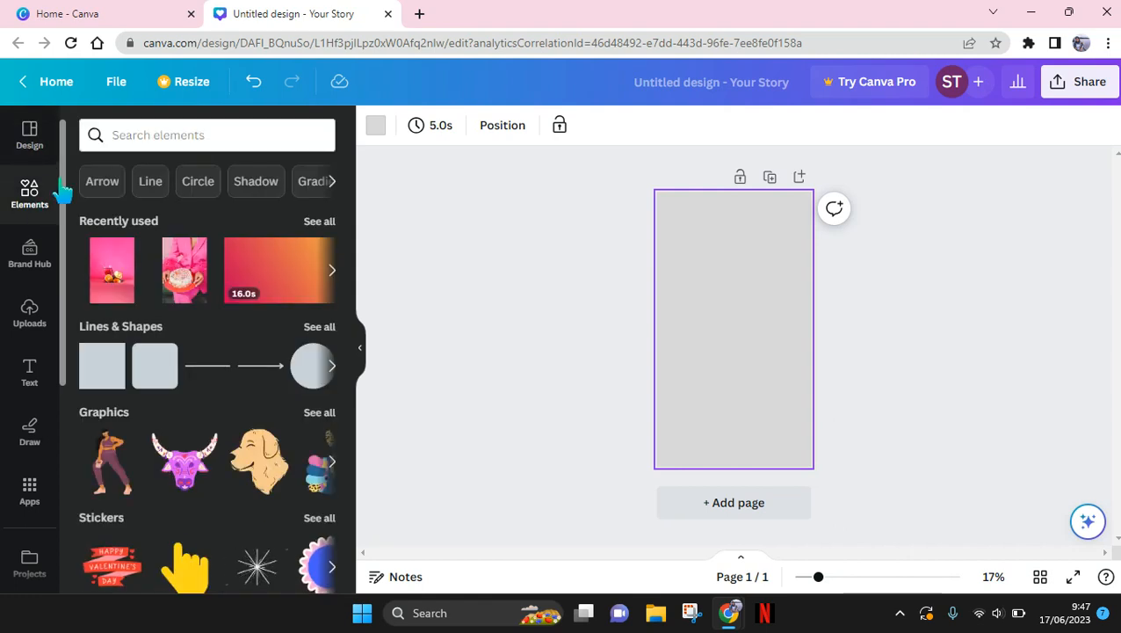
Search the Elements library for 'dreamy digital gothic letter'.
left_click(260, 135)
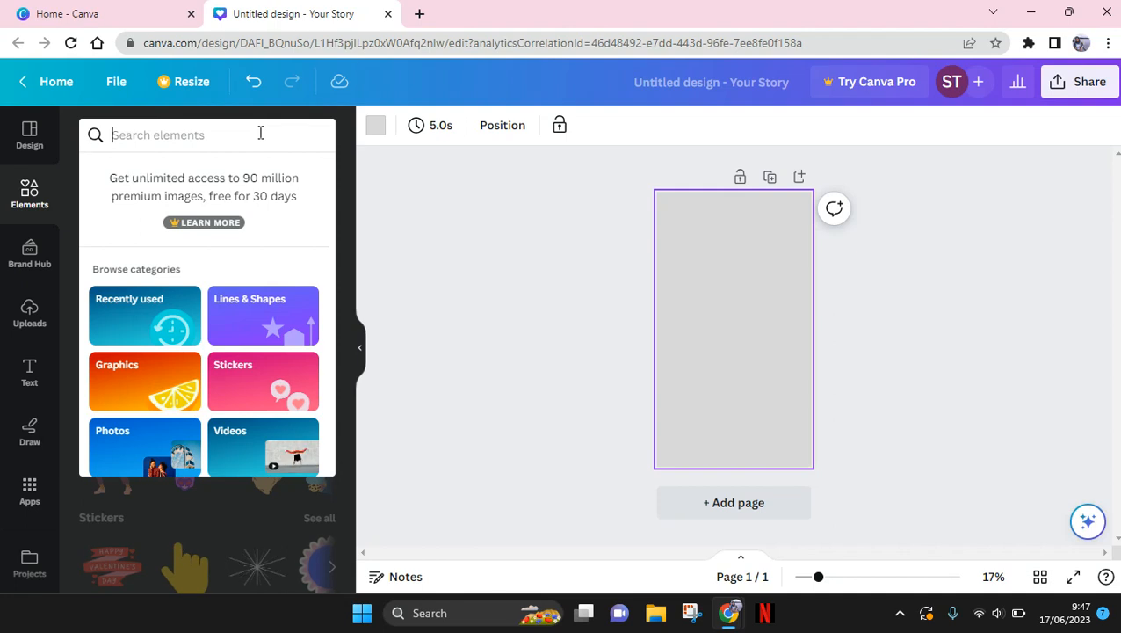
type("d")
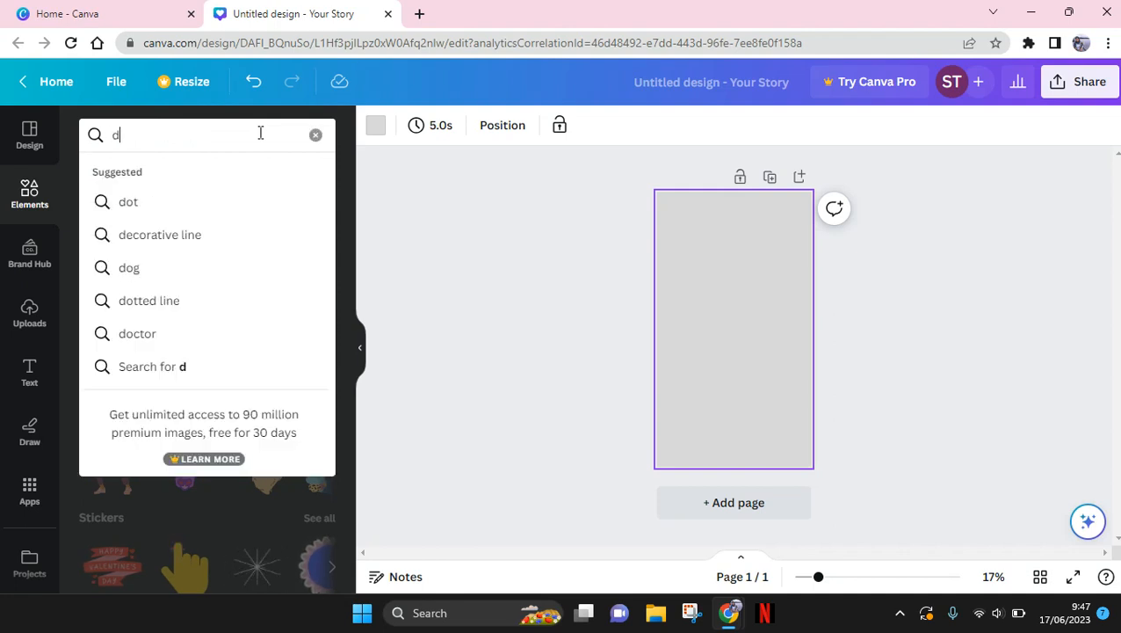
type("reamy")
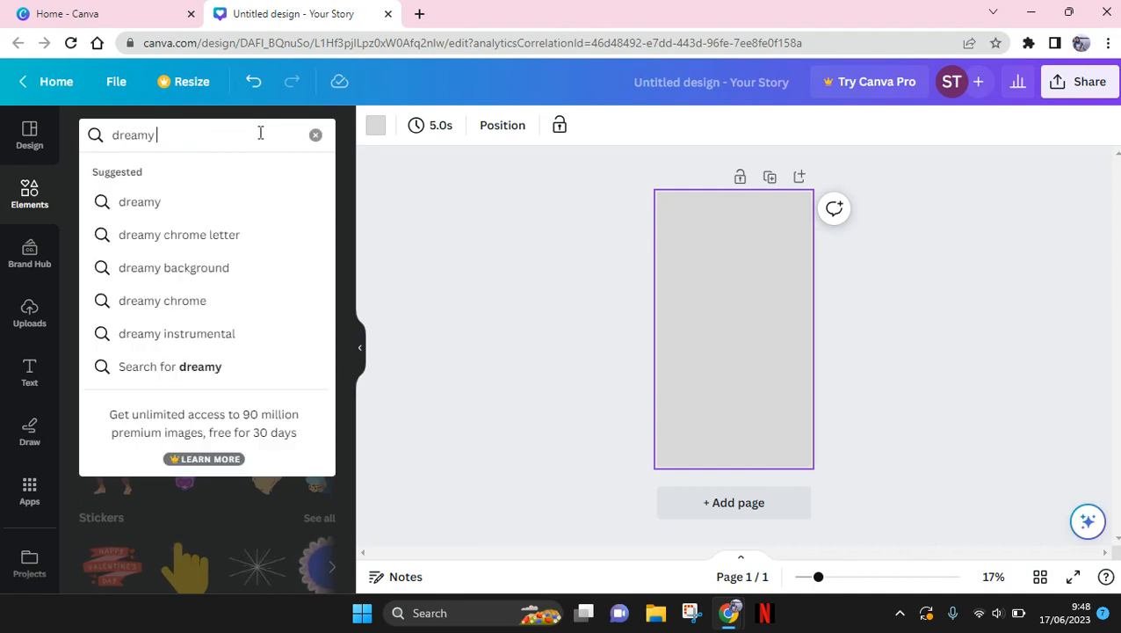
type(" digital gothic lette")
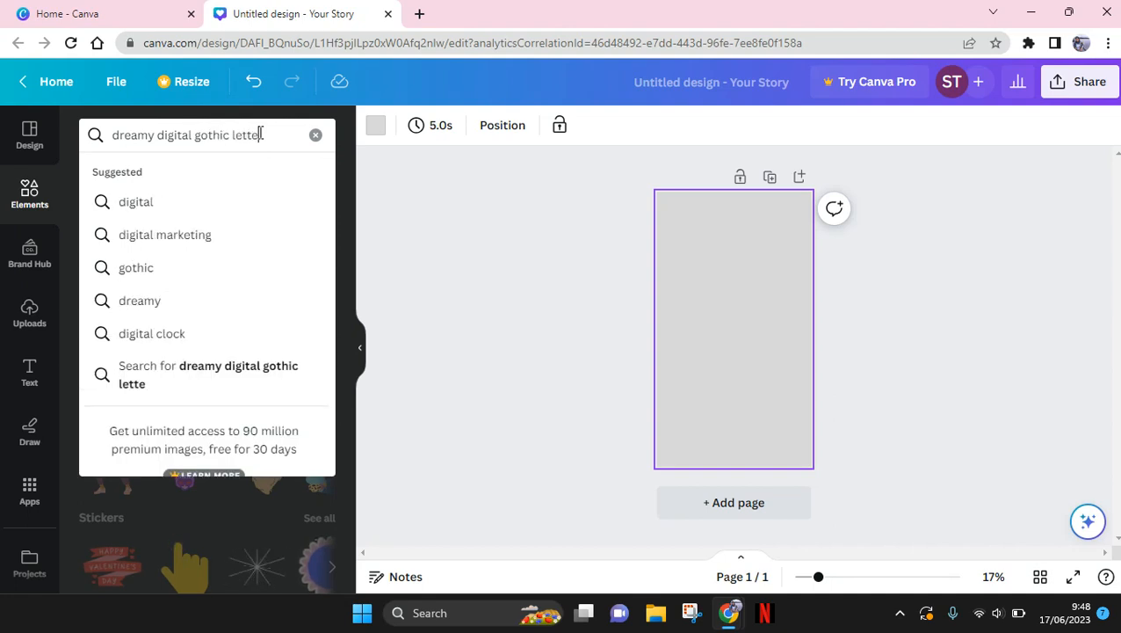
type("r")
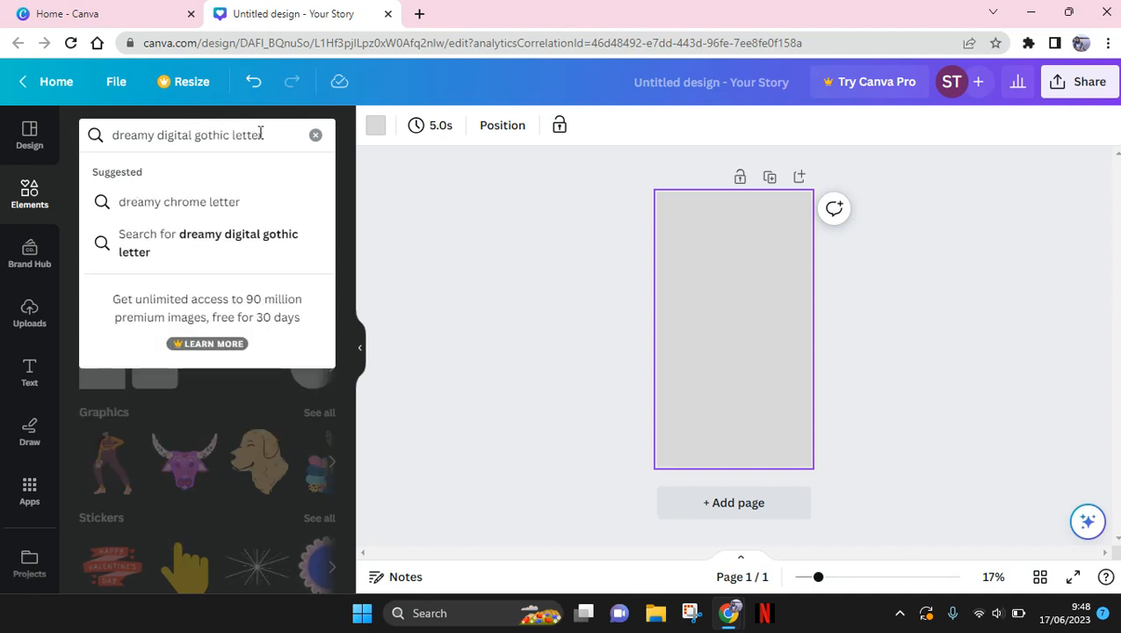
key("Return")
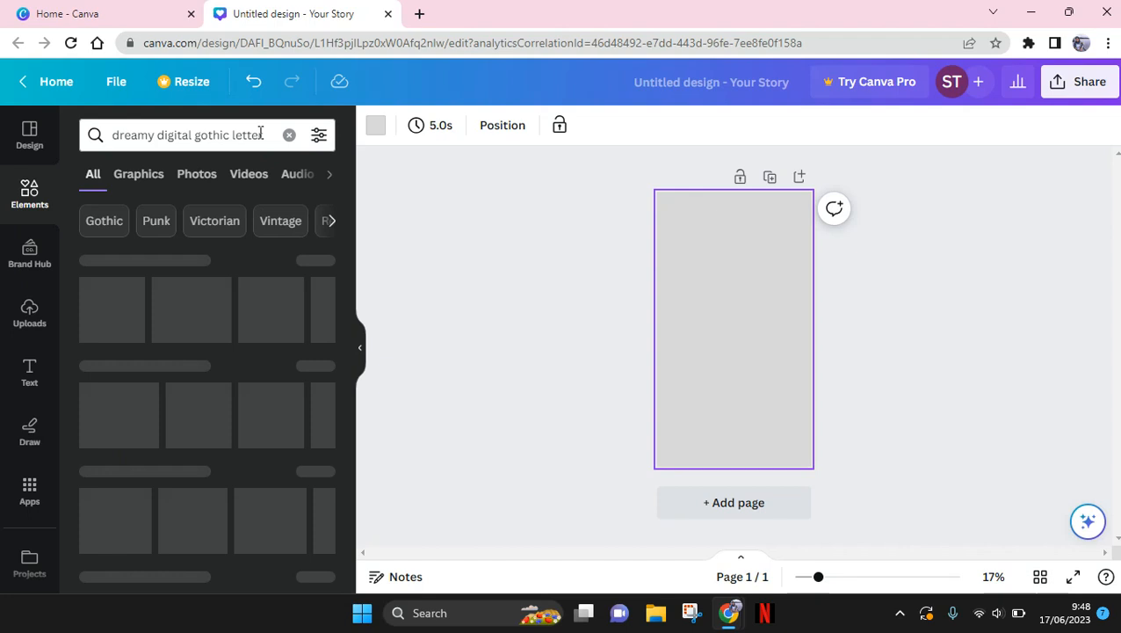
Filter results to Graphics and add the chrome gothic letters A and B to the page.
left_click(139, 174)
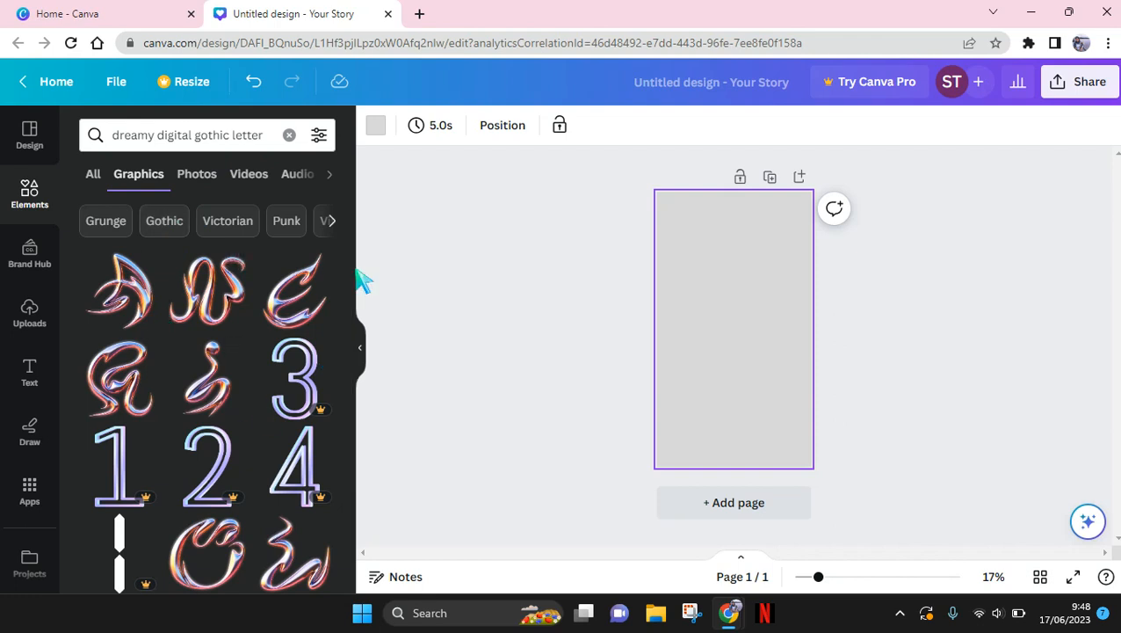
mouse_move(350, 277)
left_mouse_down()
mouse_move(355, 316)
mouse_move(358, 281)
left_mouse_up()
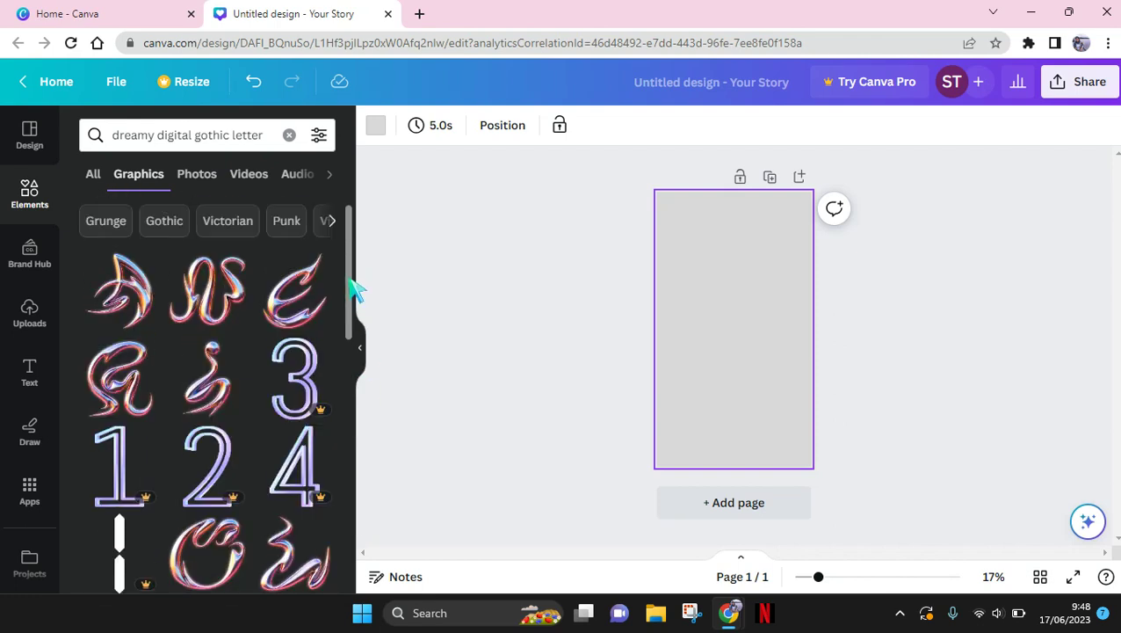
left_click(125, 299)
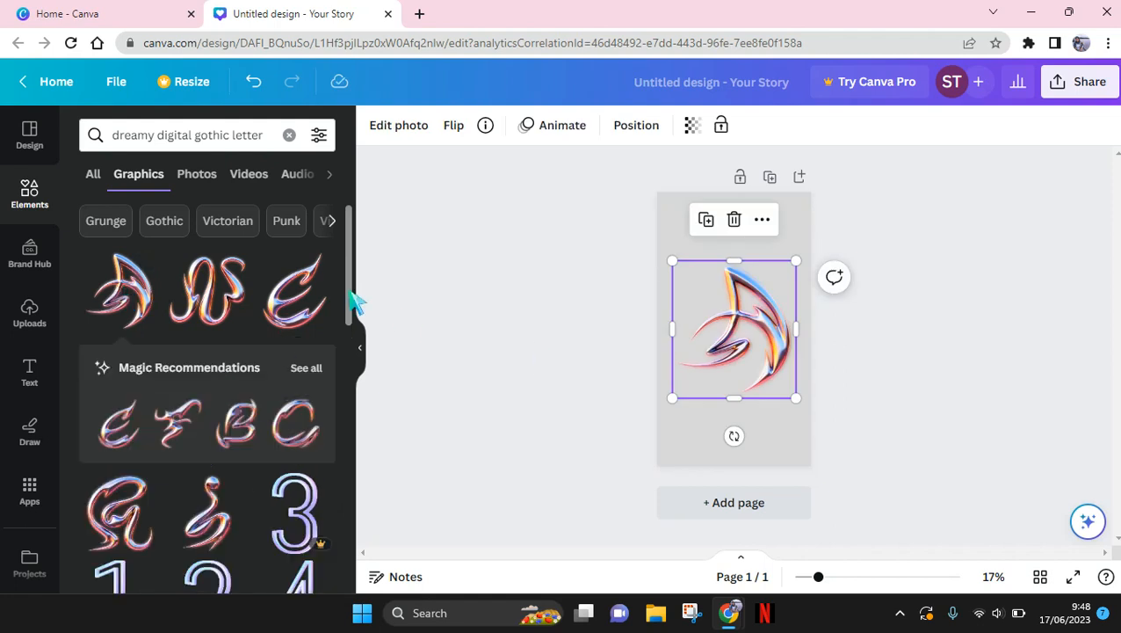
left_click(239, 431)
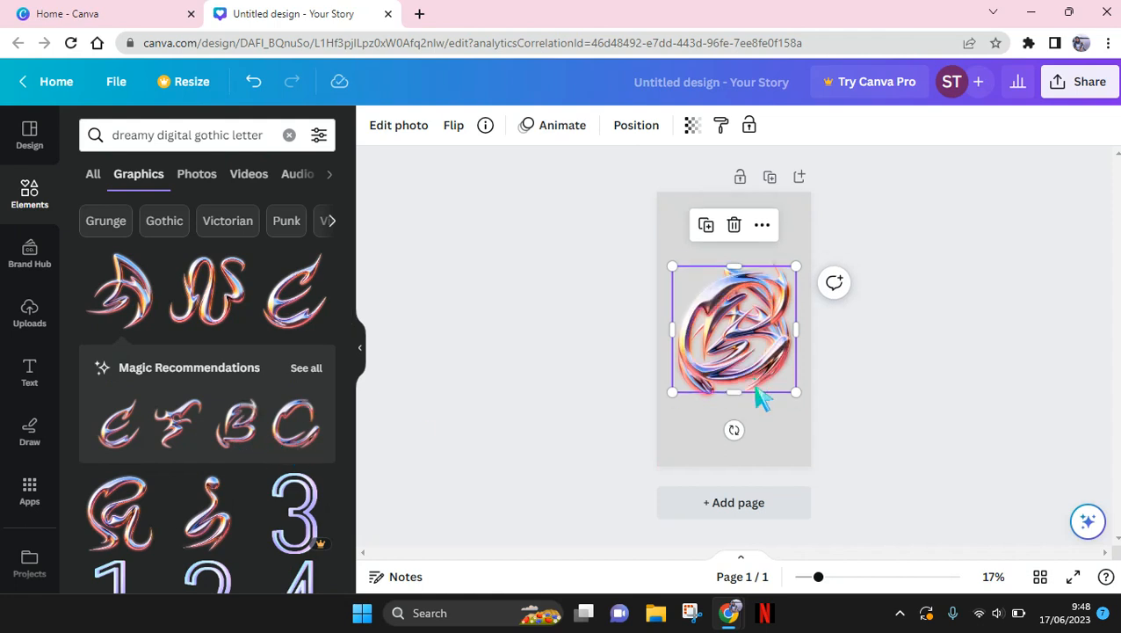
Move the letters apart, placing A at the top of the page and shrinking it.
mouse_move(753, 369)
left_mouse_down()
mouse_move(770, 474)
mouse_move(768, 426)
left_mouse_up()
left_click_drag(738, 386, 765, 423)
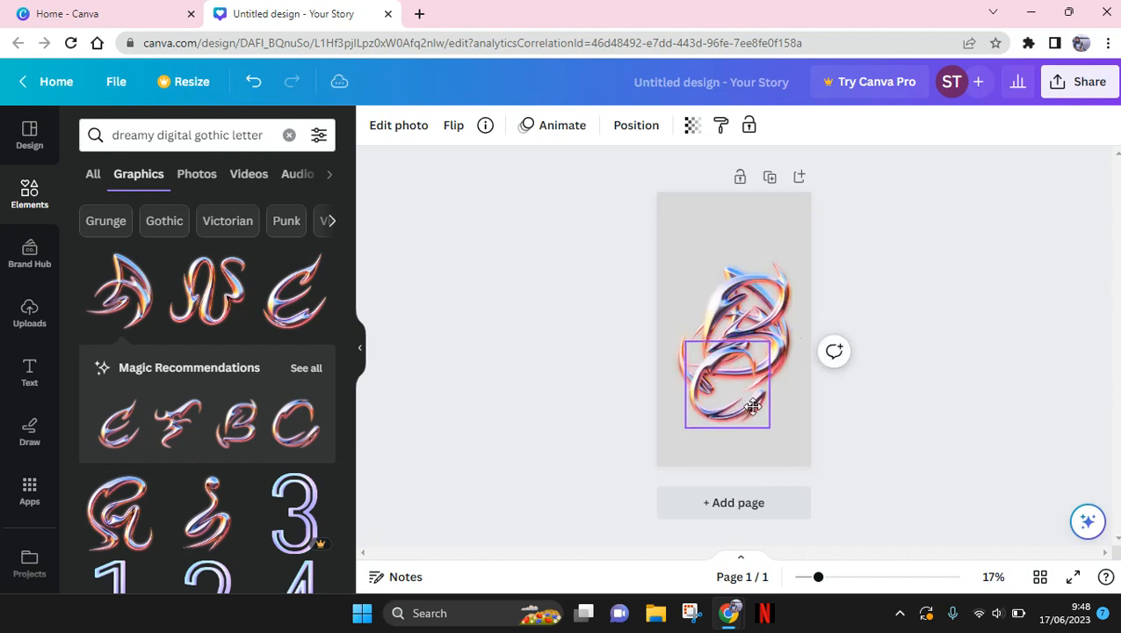
left_click(763, 298)
left_click_drag(763, 299, 759, 367)
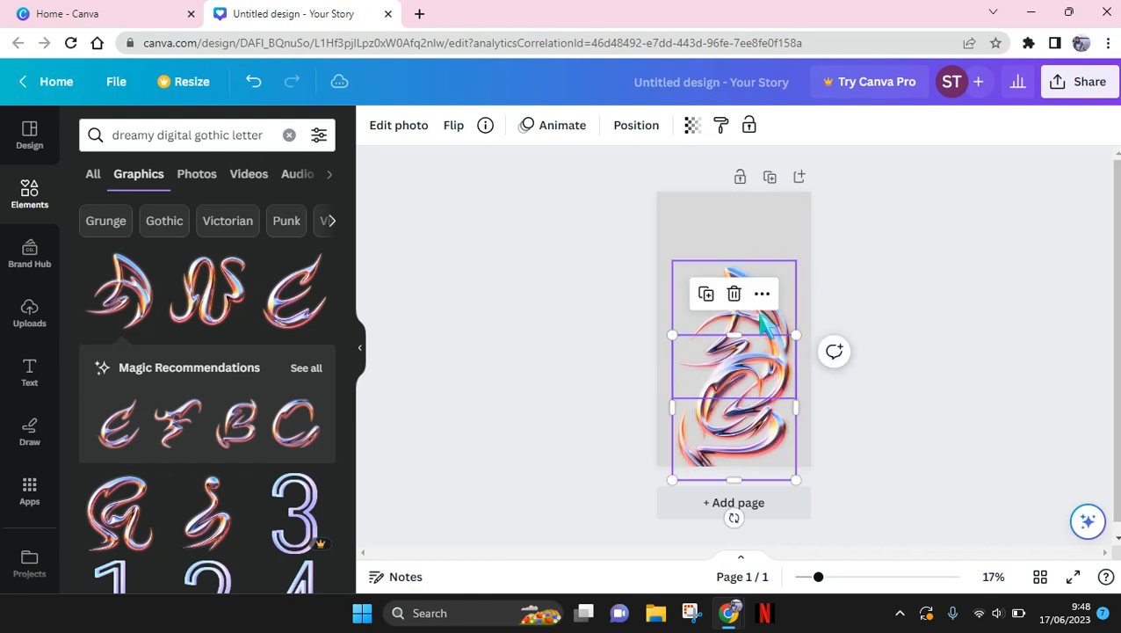
left_click(782, 312)
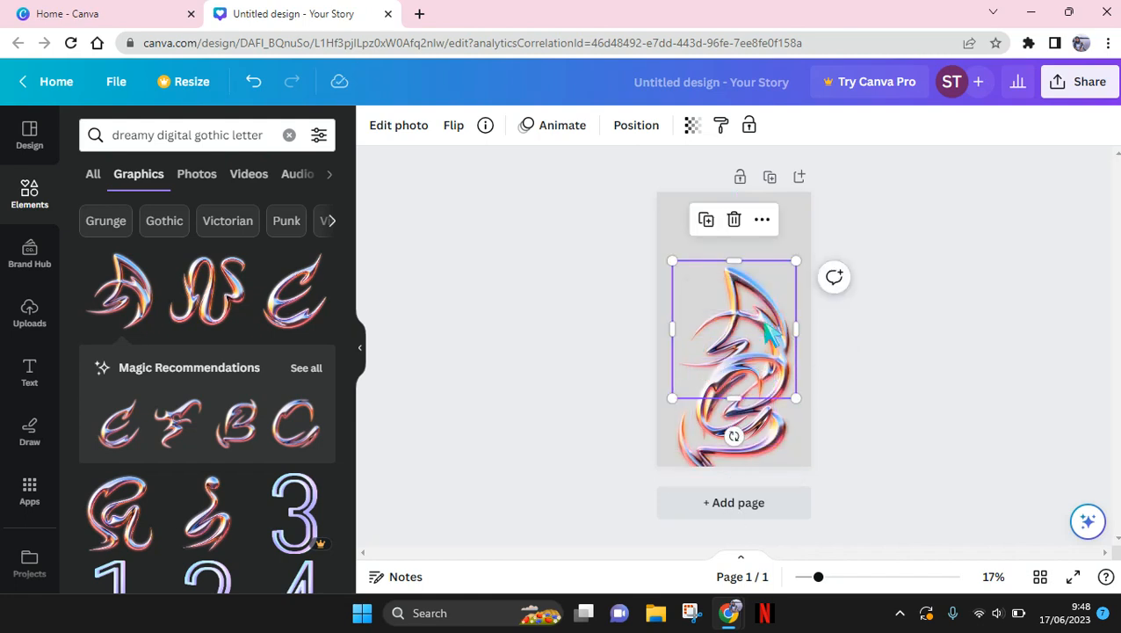
left_click_drag(764, 334, 763, 260)
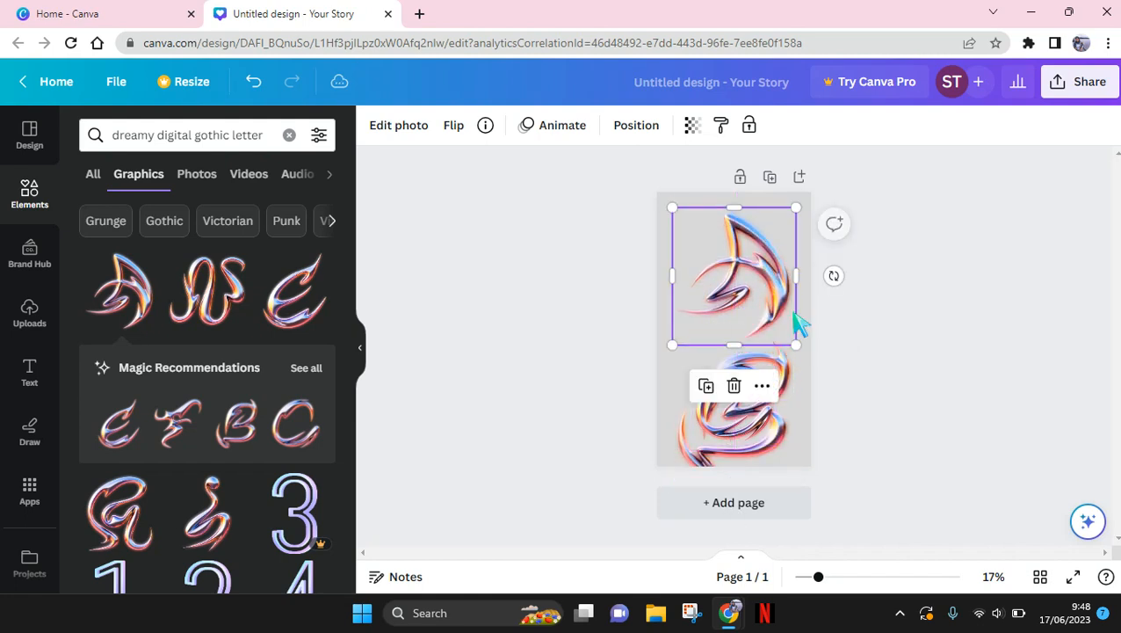
left_click_drag(794, 341, 760, 305)
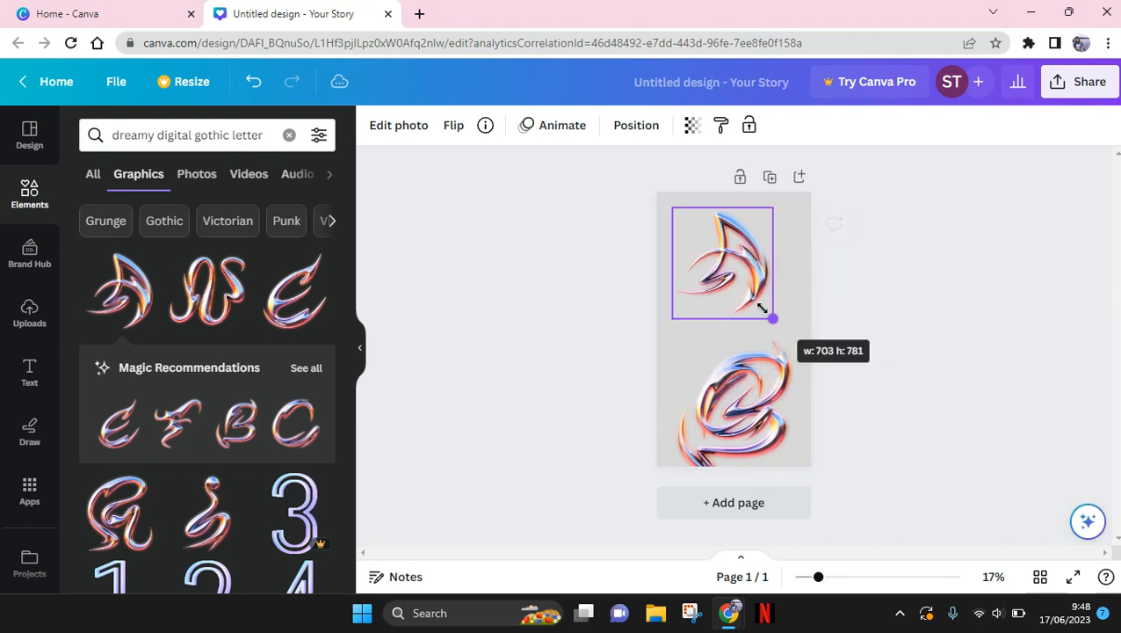
Shrink the lower letters and arrange A, B, C stepping diagonally down the page.
left_click(751, 334)
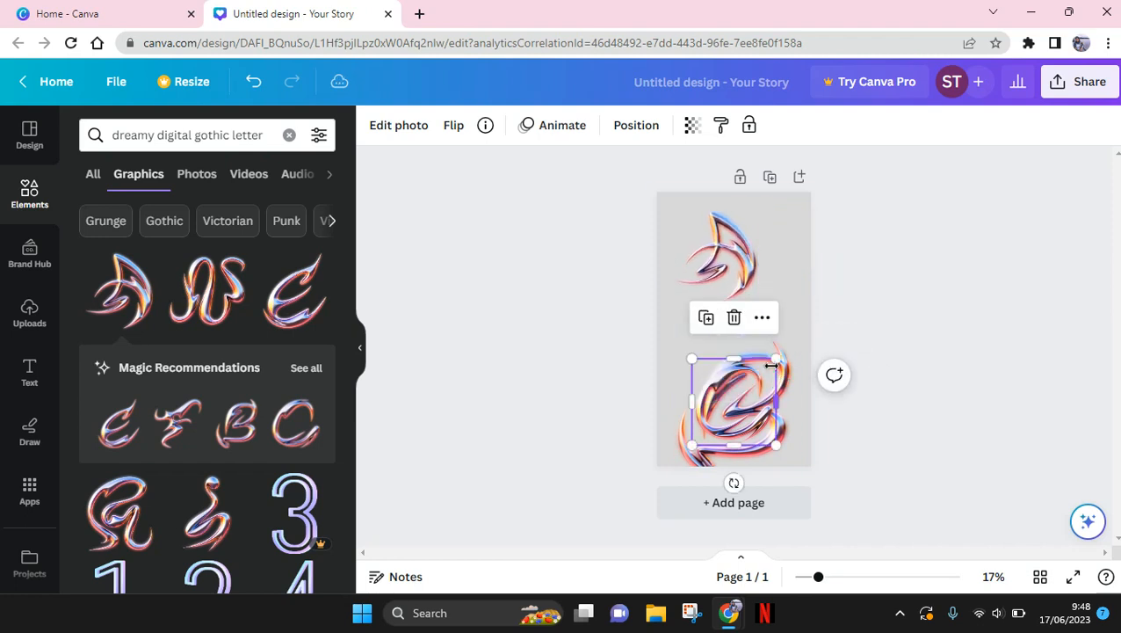
left_click(773, 378)
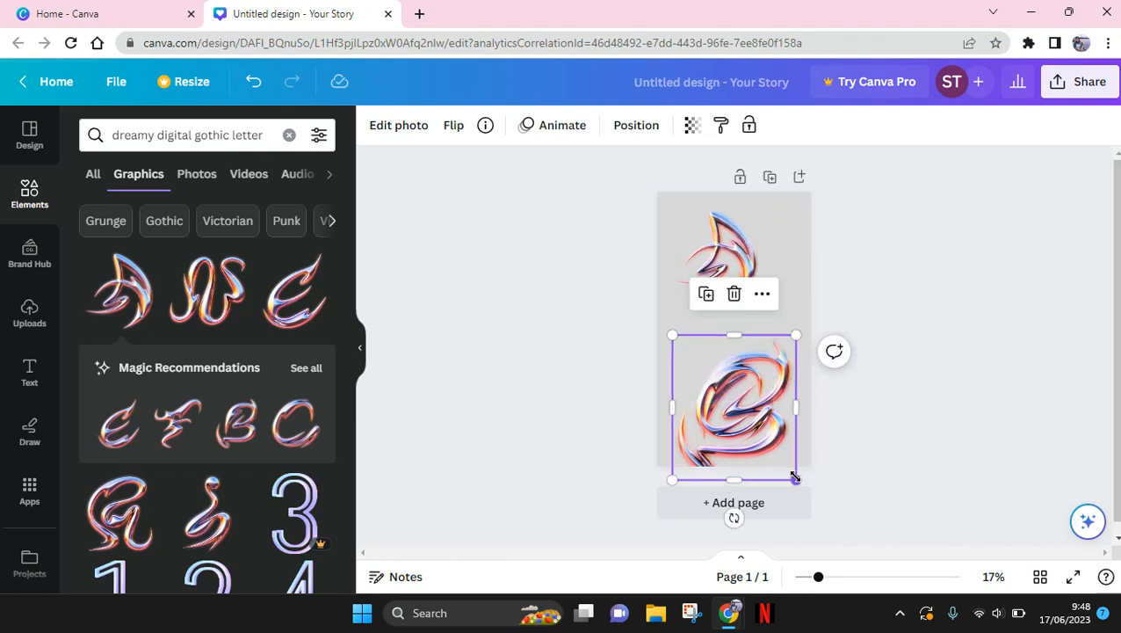
left_click_drag(796, 479, 742, 424)
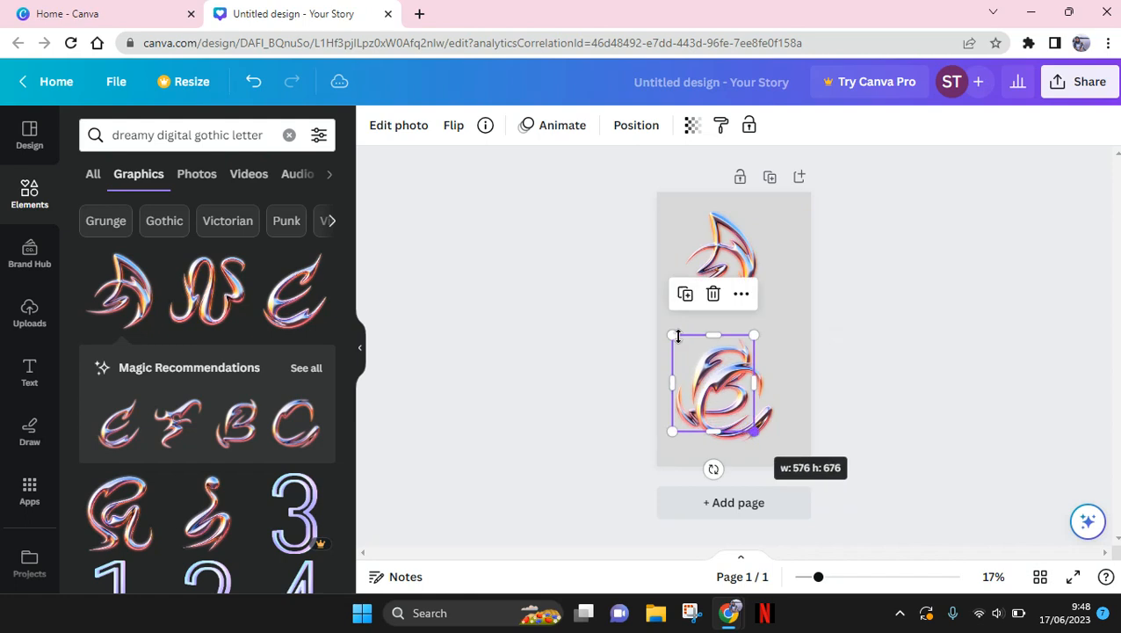
left_click_drag(711, 369, 729, 286)
left_click_drag(733, 406, 692, 411)
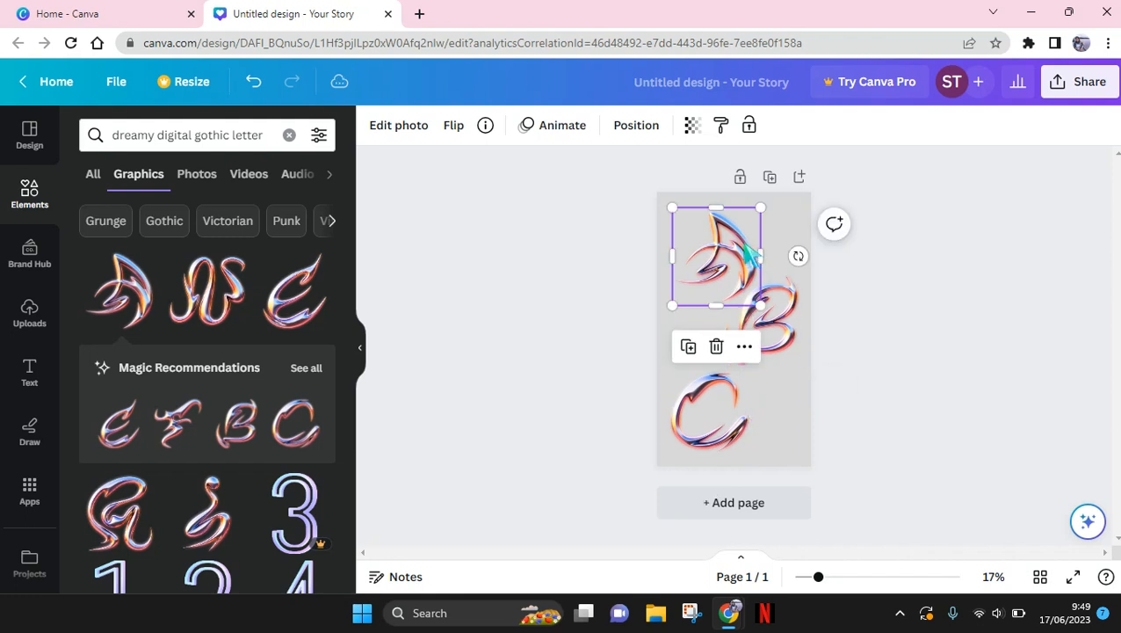
left_click_drag(754, 258, 740, 243)
left_click(958, 317)
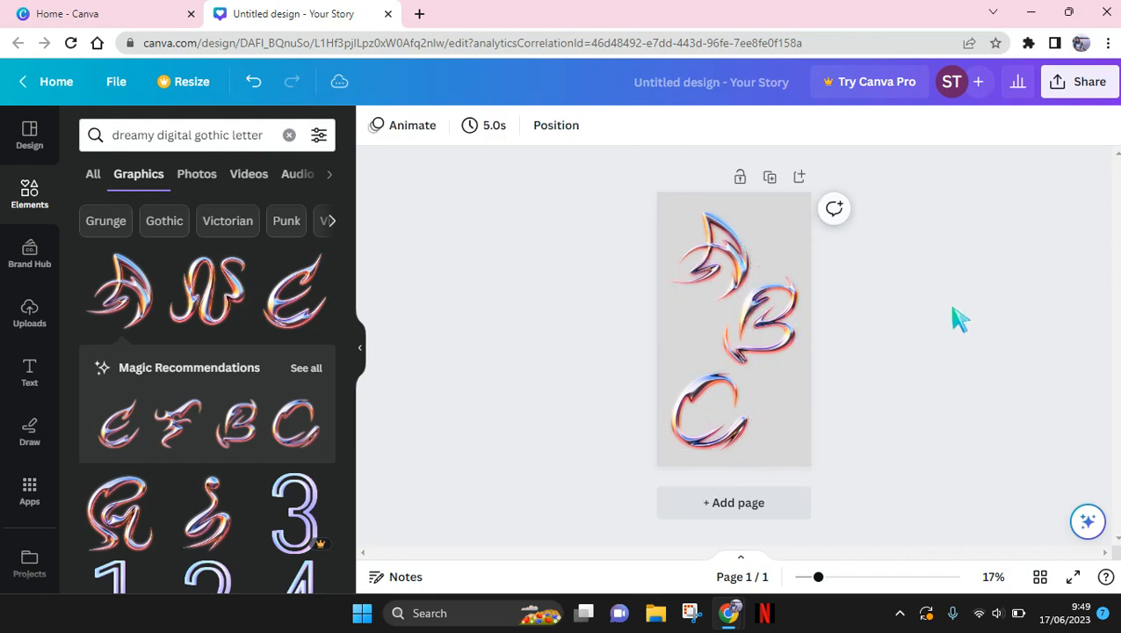